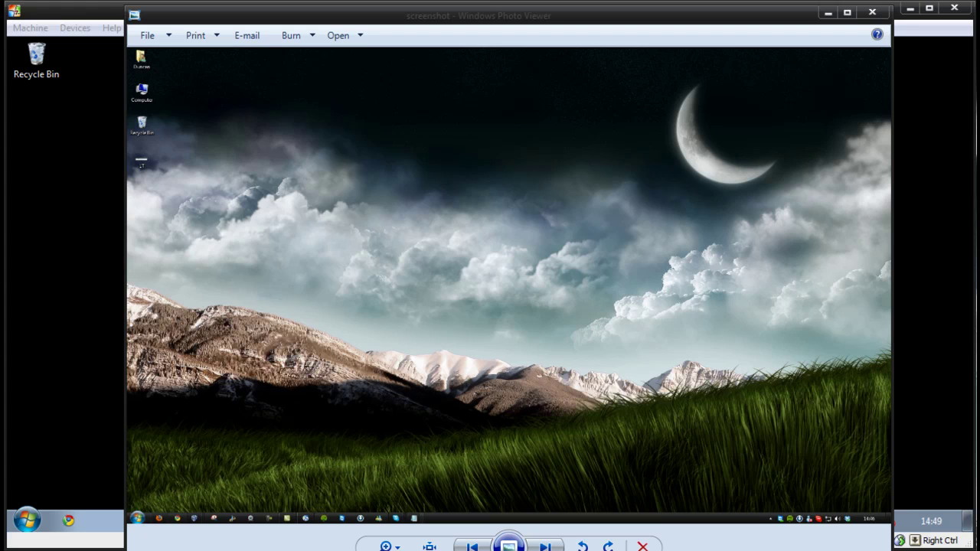
Zoom into the black-taskbar screenshot in Photo Viewer, move the viewer right, then close it
click(219, 491)
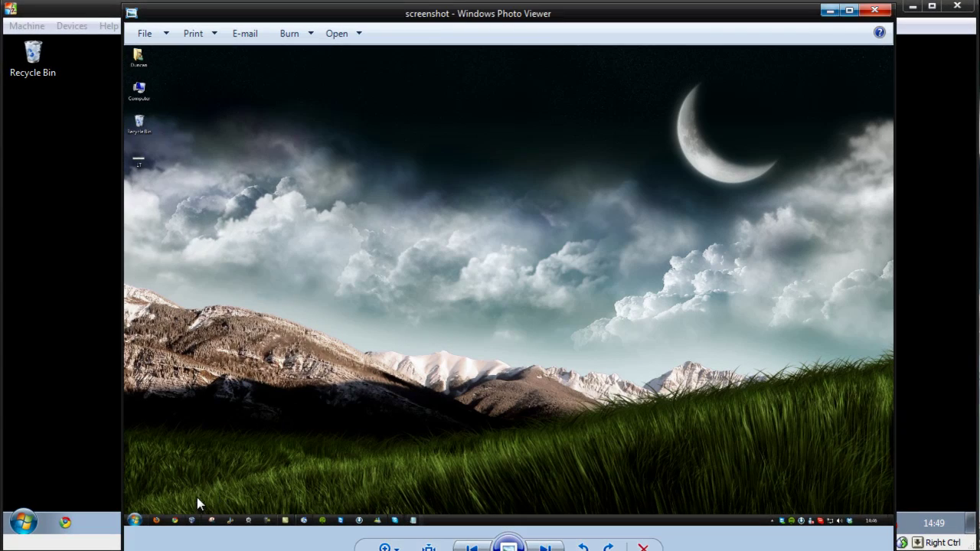
scroll(197, 504, up, 4)
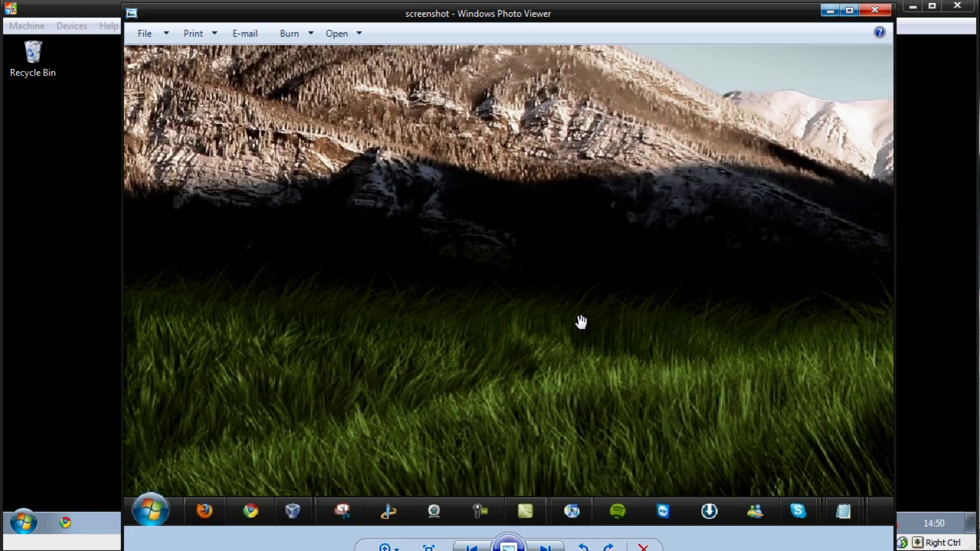
drag(486, 22, 586, 20)
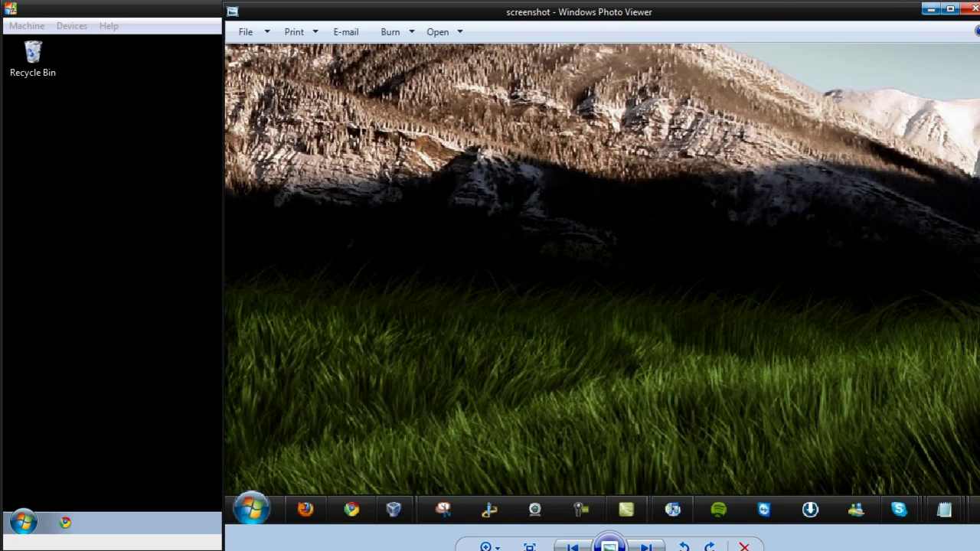
click(969, 9)
click(540, 158)
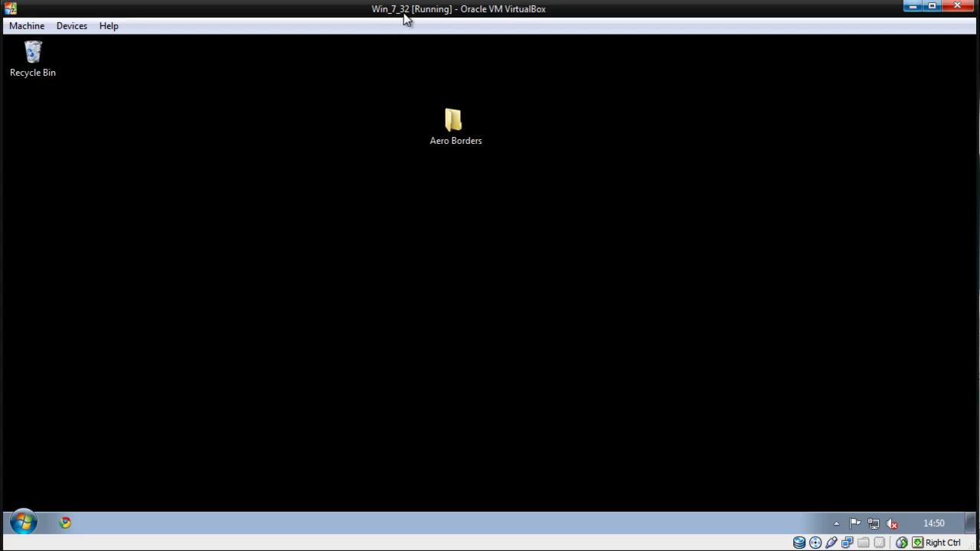
Merge Take Ownership.reg from Aero Borders\Install into the registry, approving every confirmation prompt
double_click(456, 130)
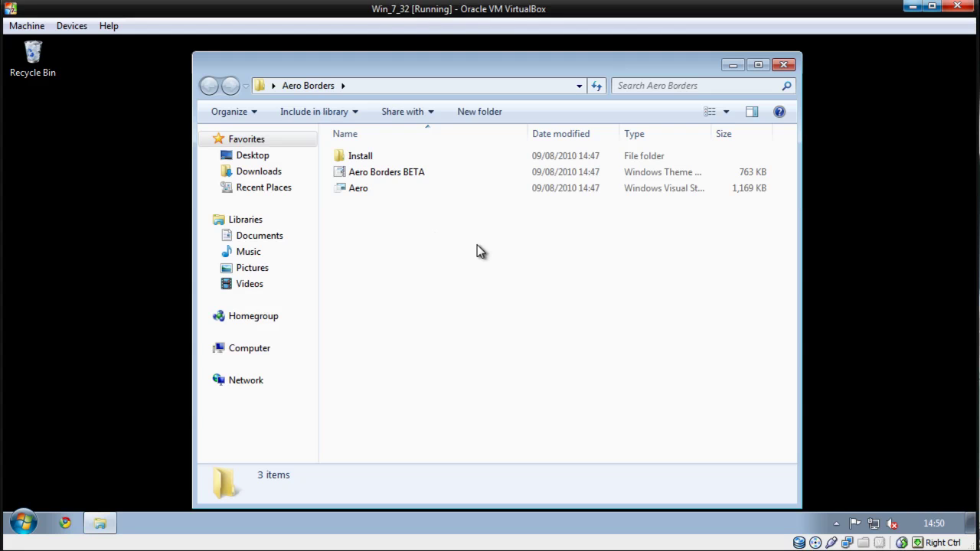
double_click(382, 160)
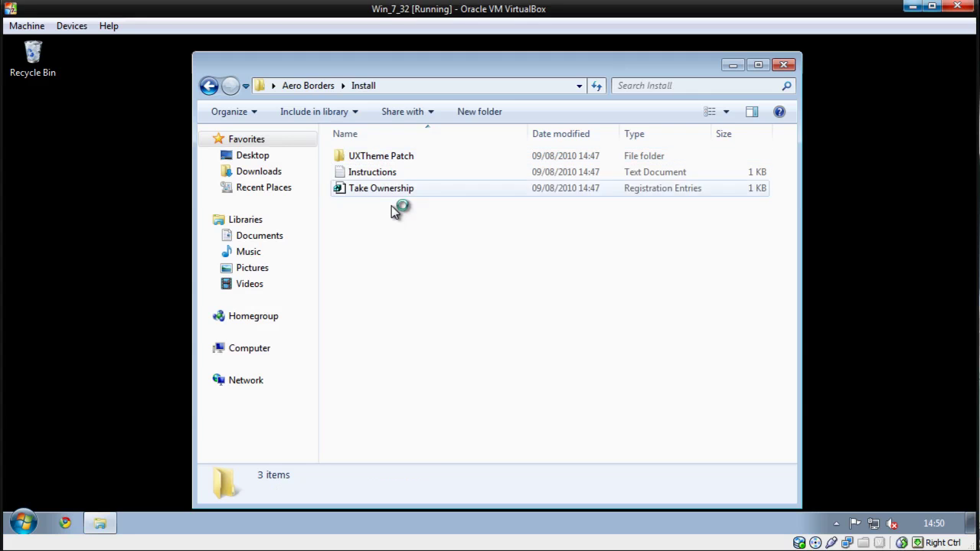
double_click(383, 192)
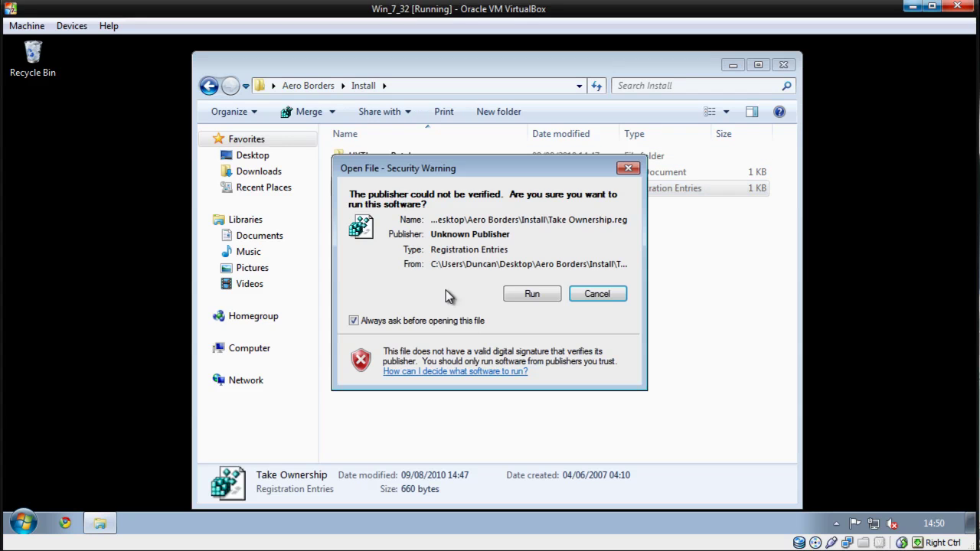
click(528, 292)
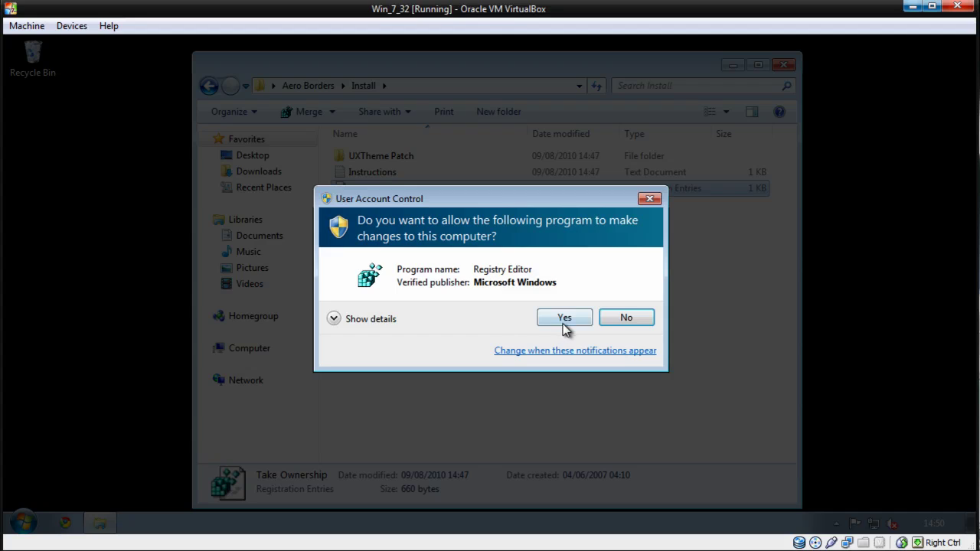
click(564, 323)
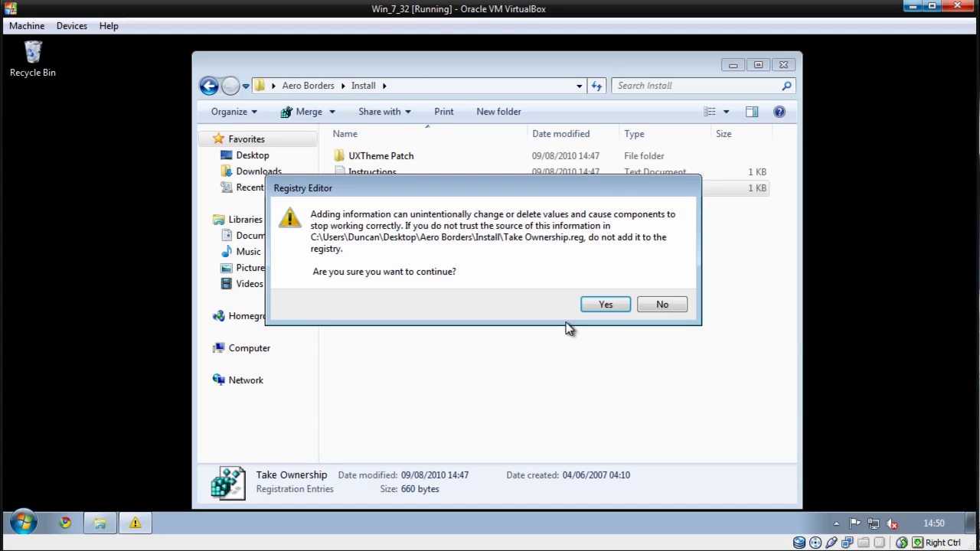
click(608, 306)
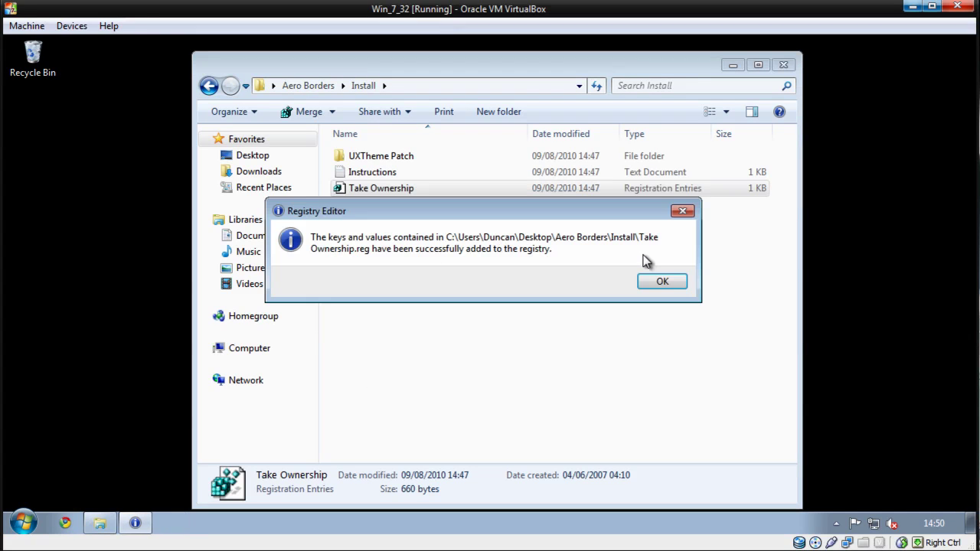
click(674, 285)
Launch UniversalThemePatcher-x86 from the UXTheme Patch folder as administrator
double_click(382, 157)
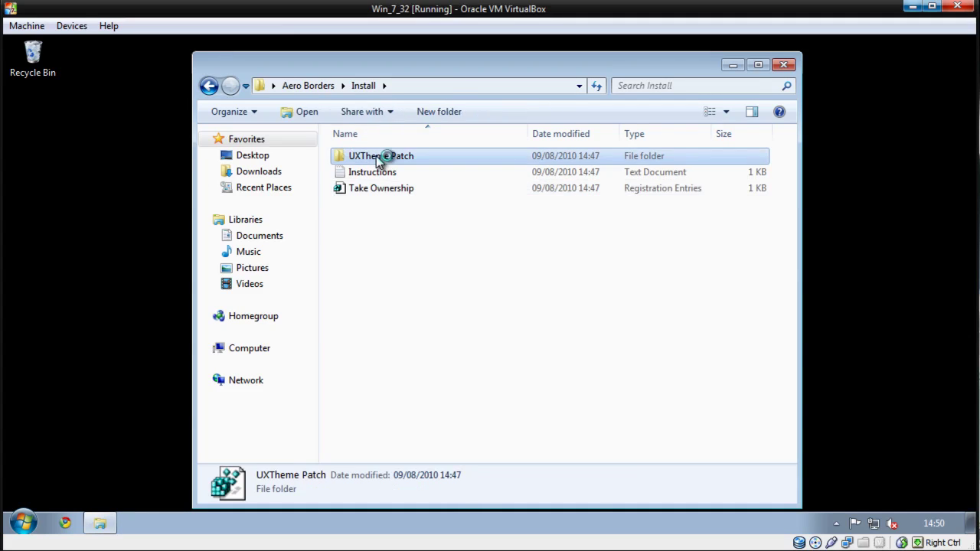
double_click(421, 161)
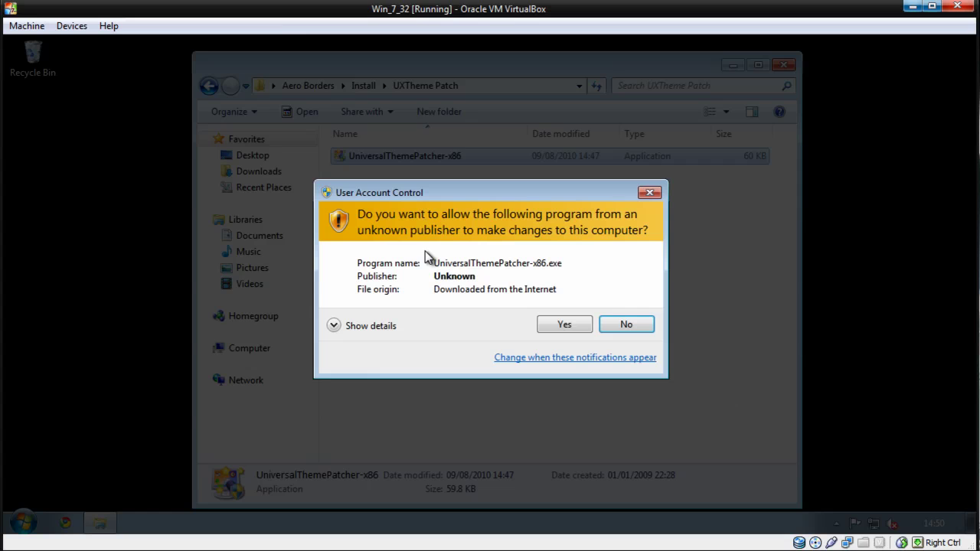
click(544, 318)
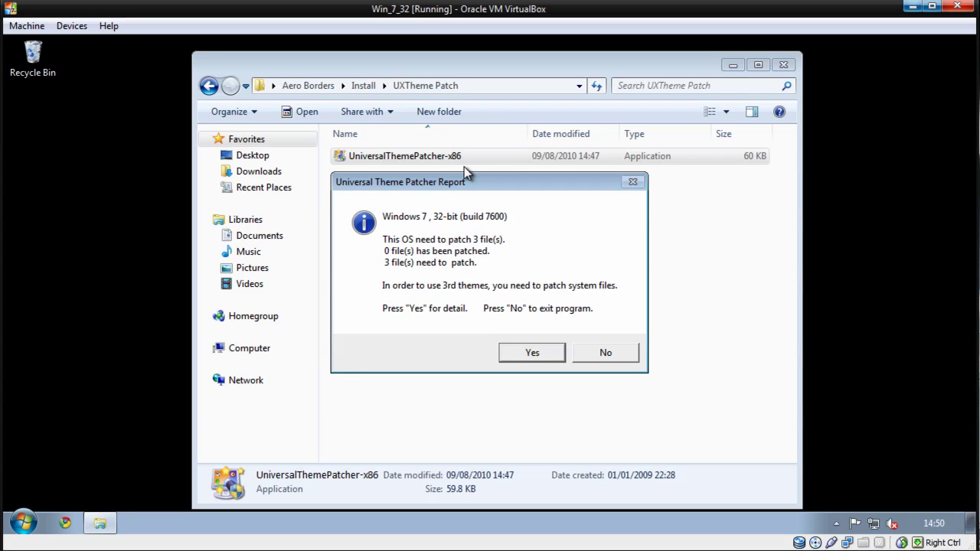
click(540, 353)
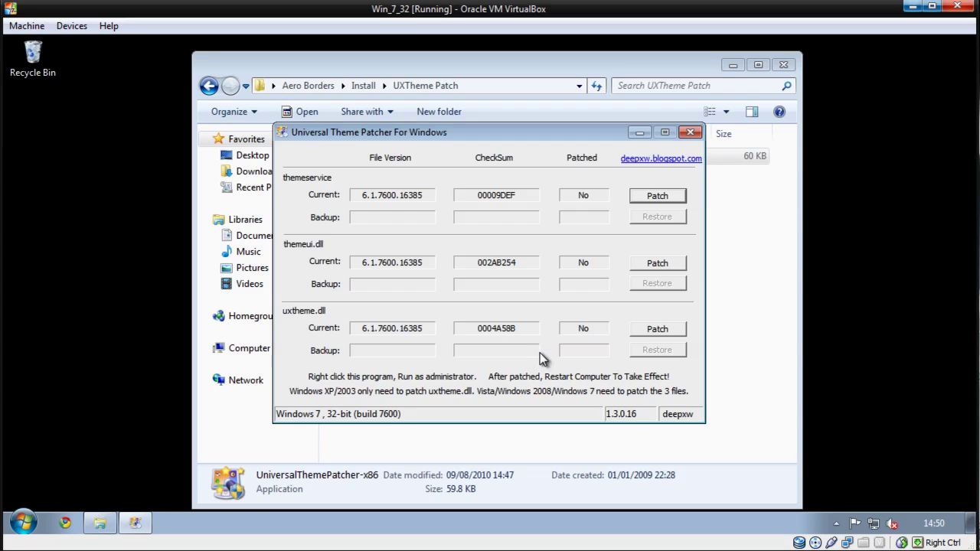
Patch themeservice, themeui.dll and uxtheme.dll, decline the restart, and close the patcher
click(663, 197)
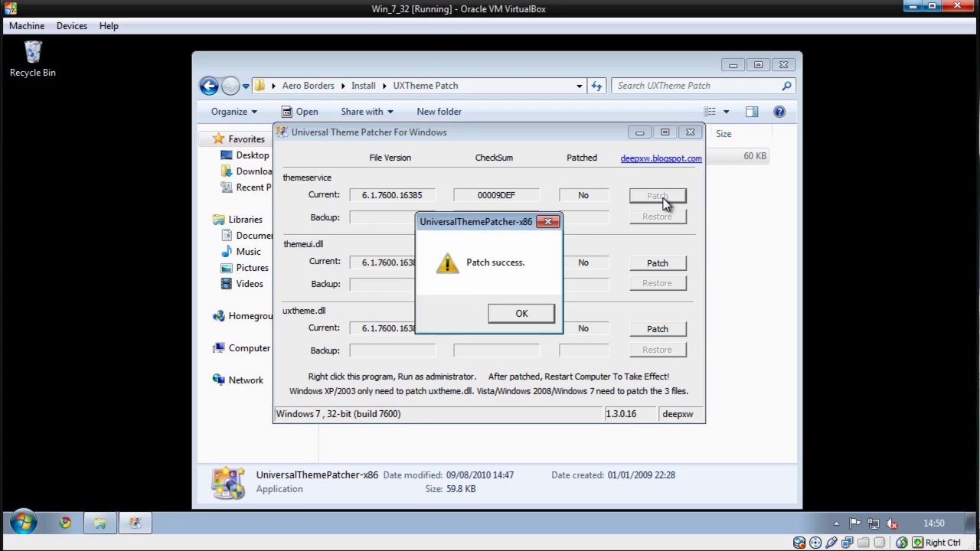
click(521, 314)
click(657, 265)
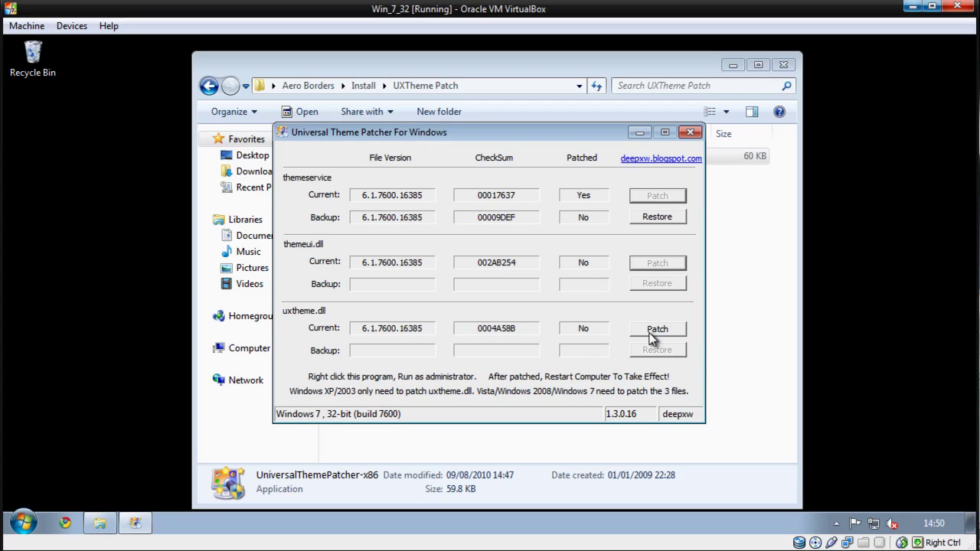
click(522, 314)
click(679, 330)
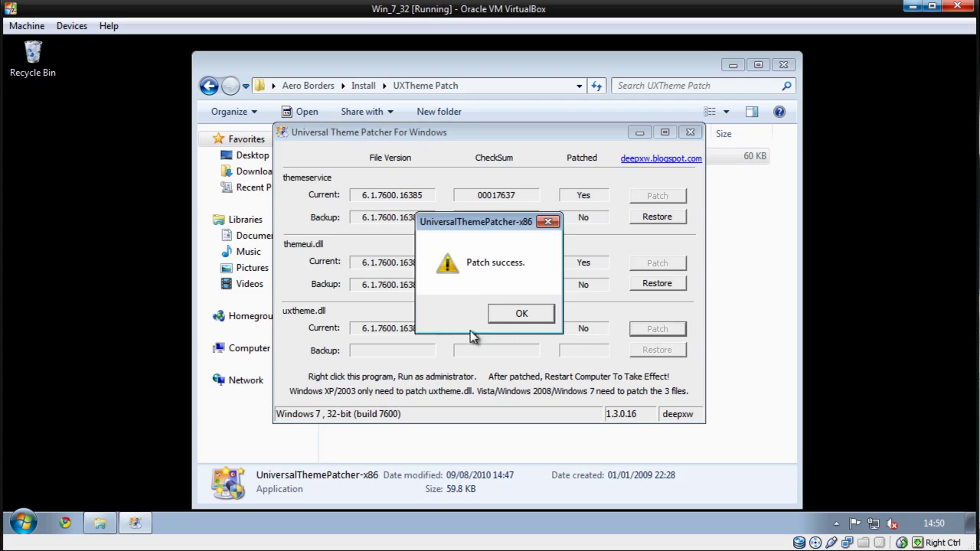
click(507, 316)
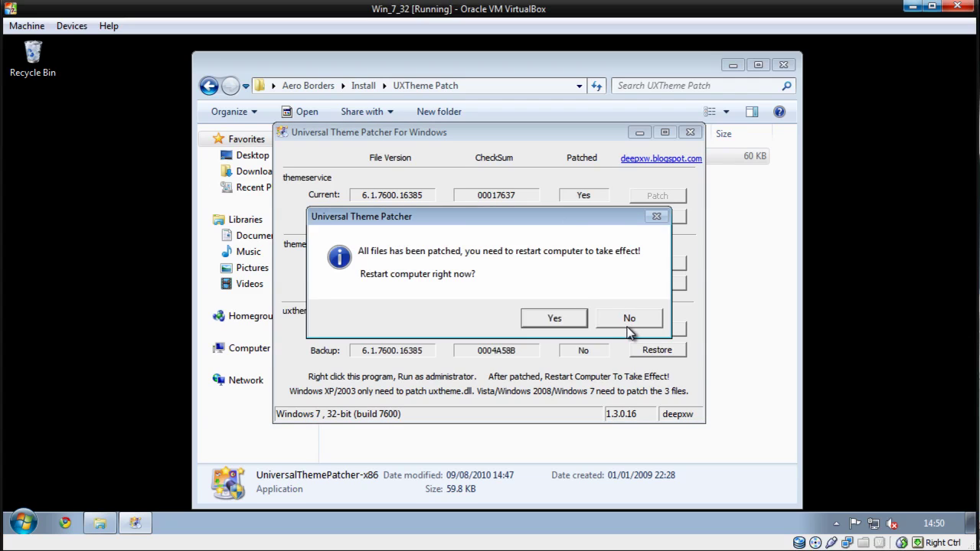
click(630, 322)
click(690, 133)
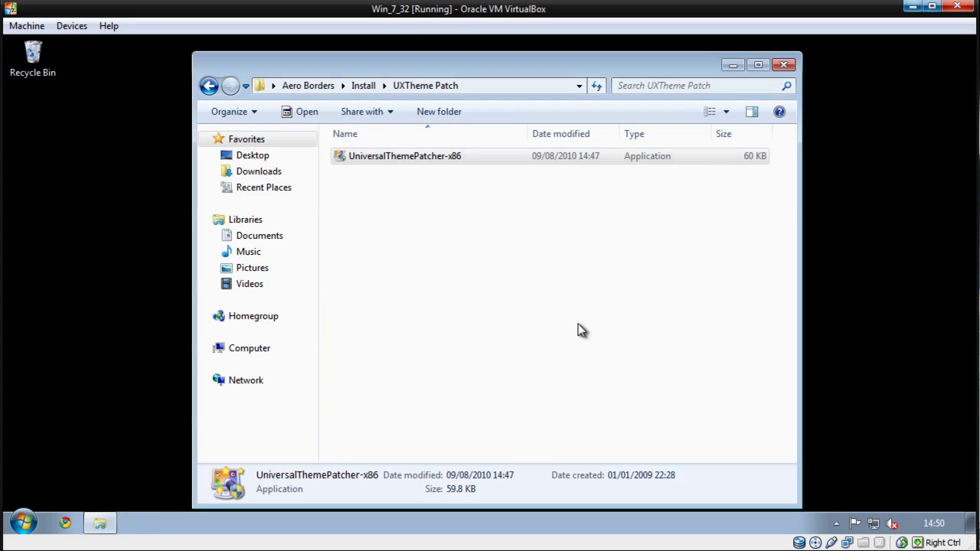
Copy the Aero and Aero Borders BETA files from the Aero Borders folder
click(317, 85)
drag(409, 217, 391, 174)
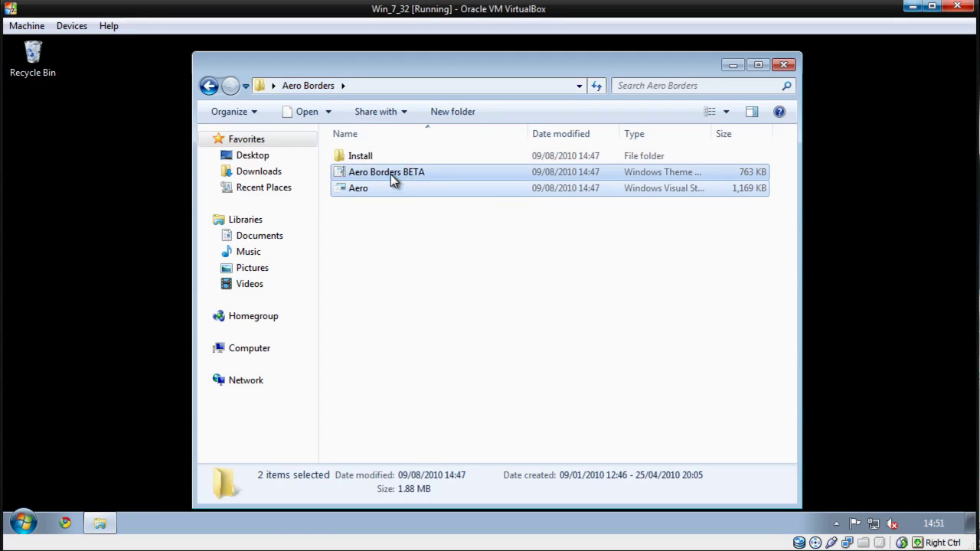
right_click(390, 174)
click(453, 289)
Paste both files into C:\Windows\Resources\Themes, granting administrator permission
click(23, 523)
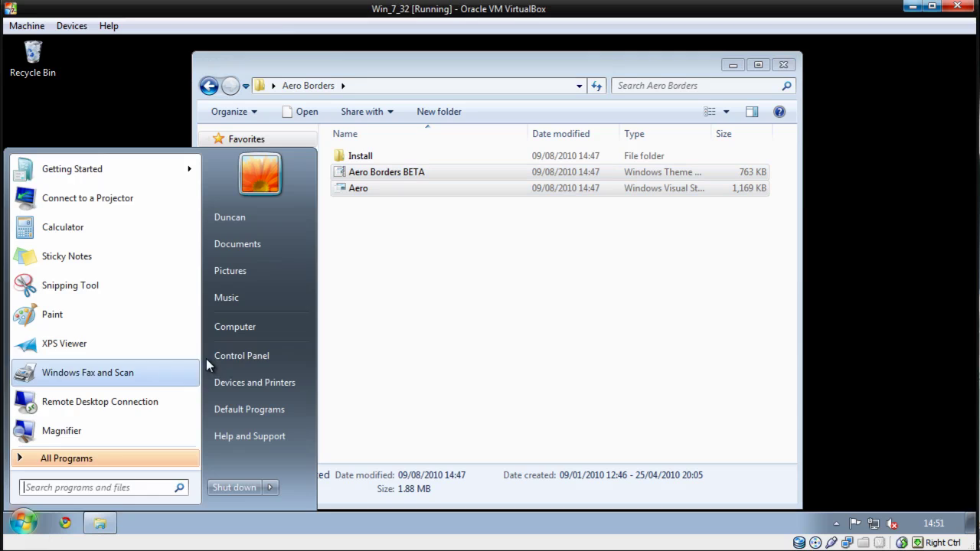
click(263, 332)
double_click(418, 149)
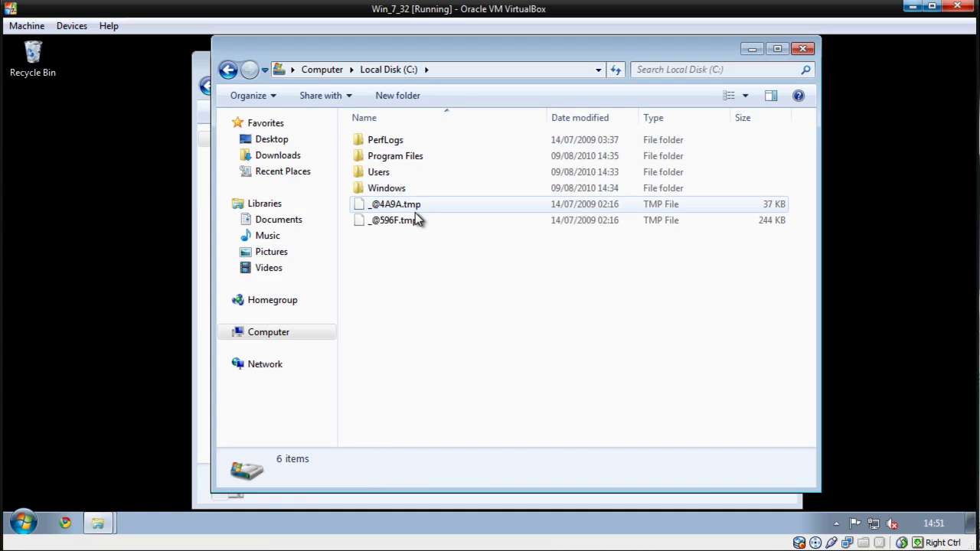
double_click(416, 192)
scroll(413, 321, down, 7)
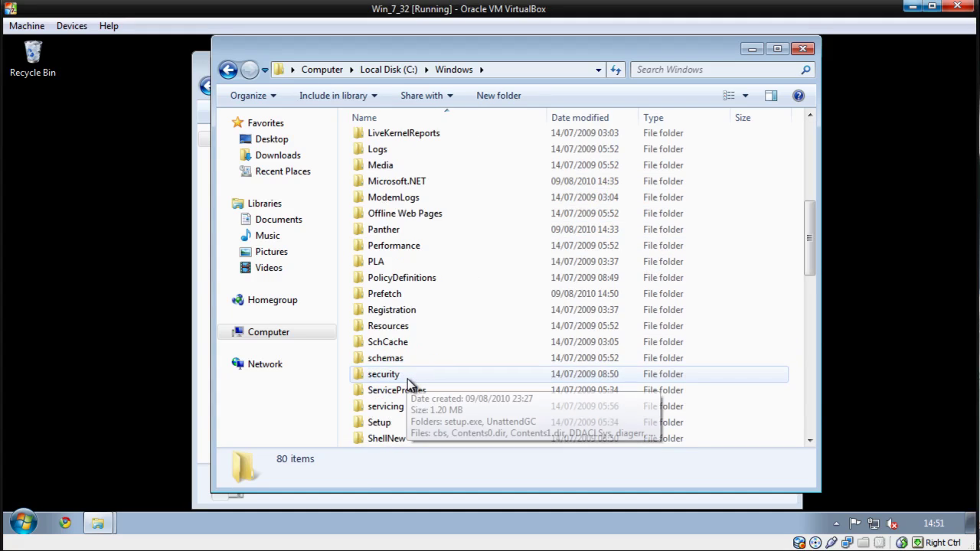
click(410, 327)
double_click(409, 326)
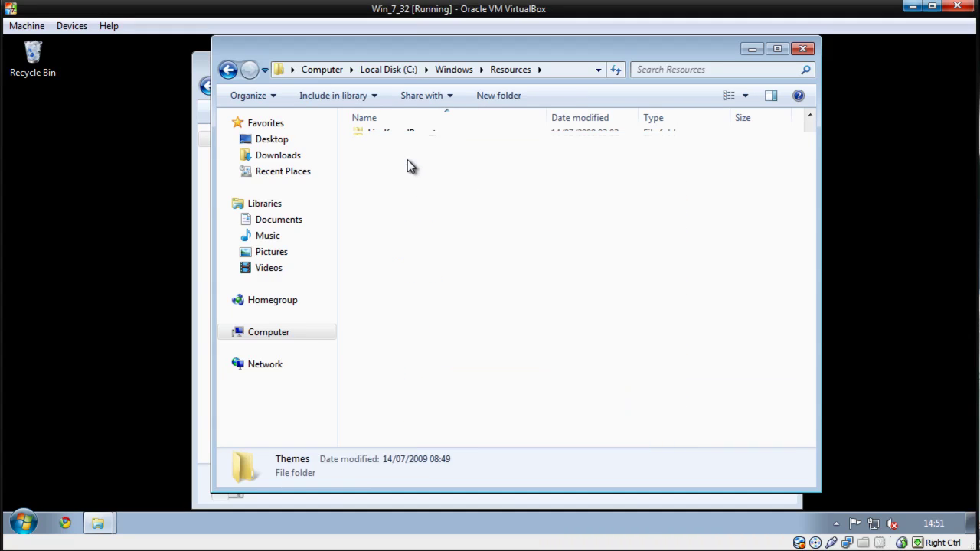
double_click(407, 160)
right_click(474, 299)
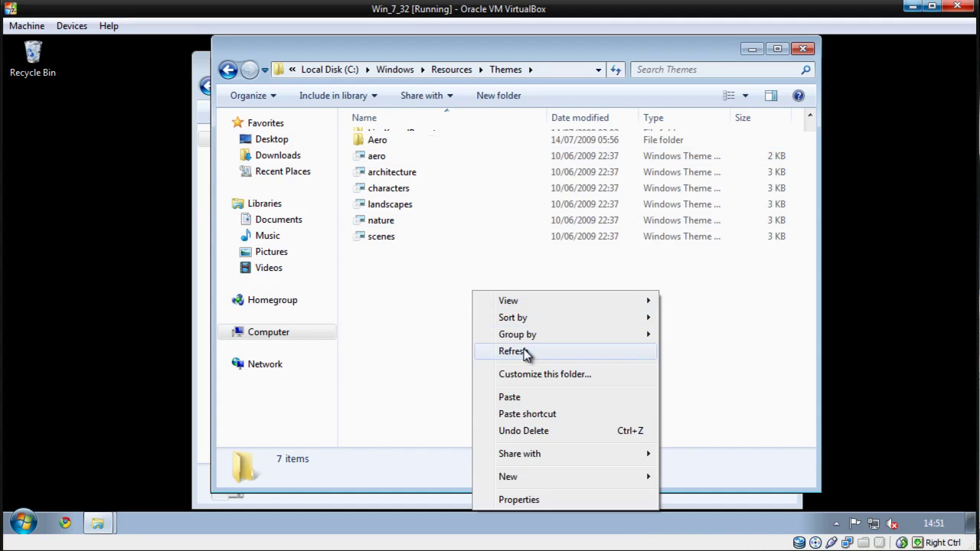
click(521, 398)
click(475, 330)
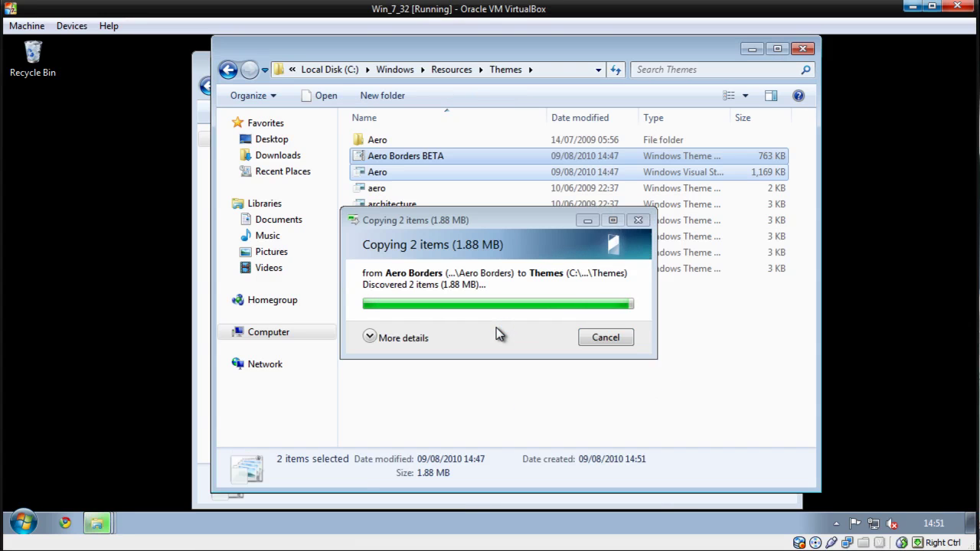
click(506, 392)
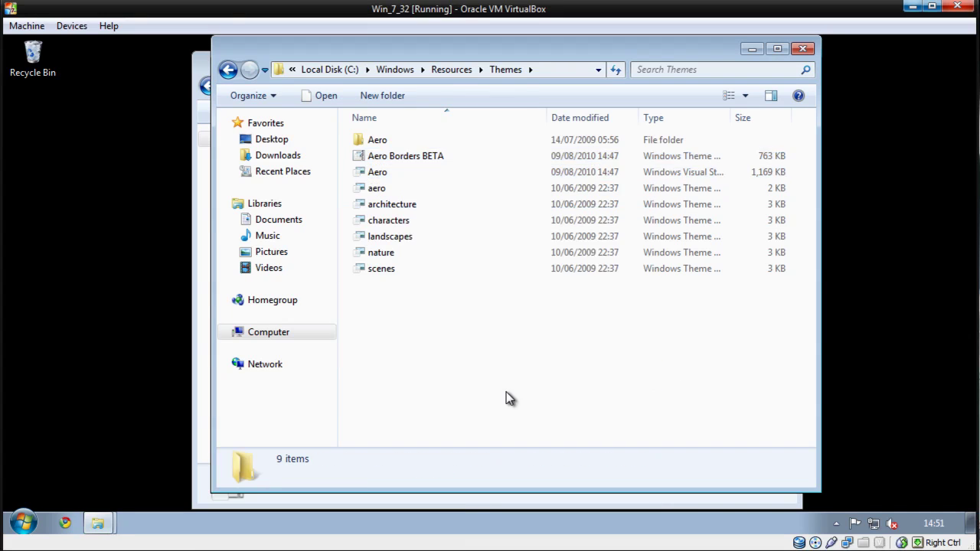
Take ownership of the original aero style file inside Themes\Aero
double_click(397, 140)
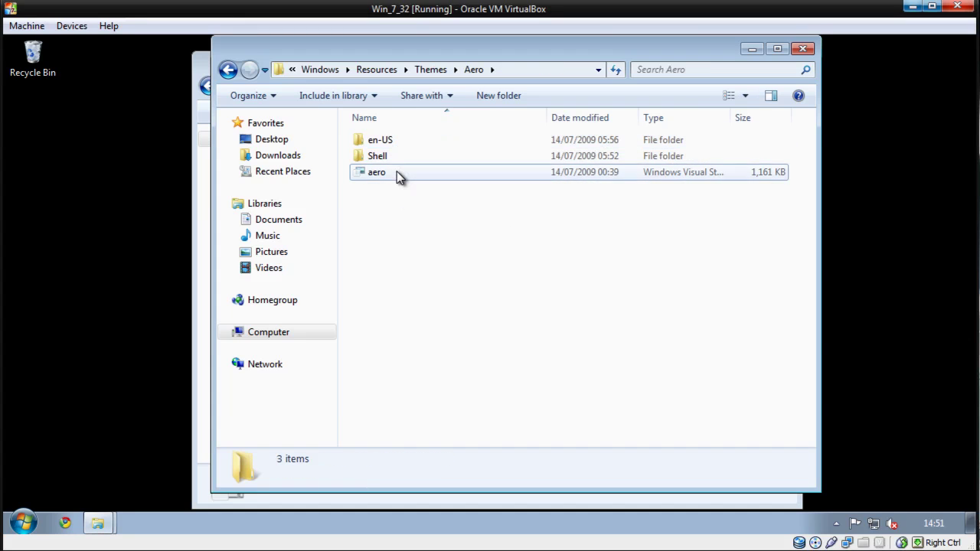
click(387, 172)
right_click(385, 173)
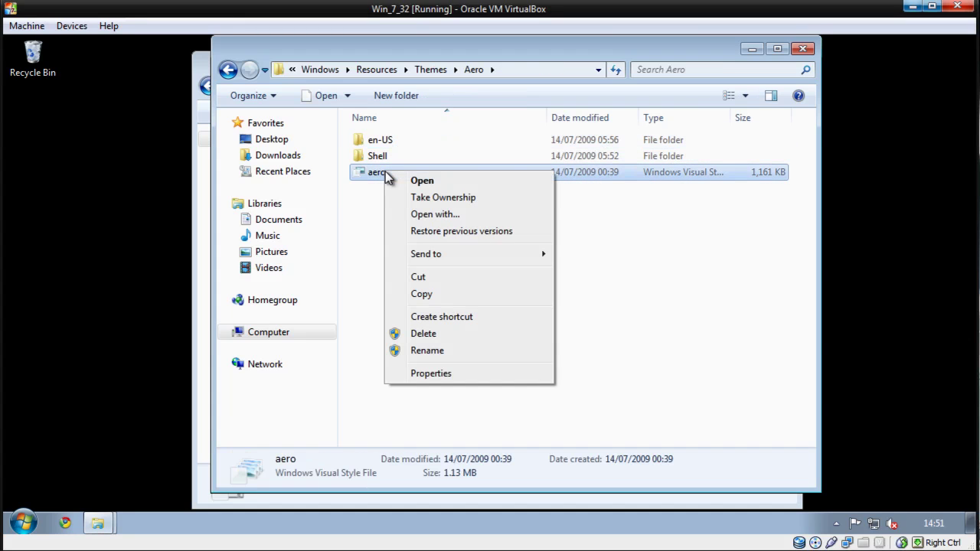
click(486, 196)
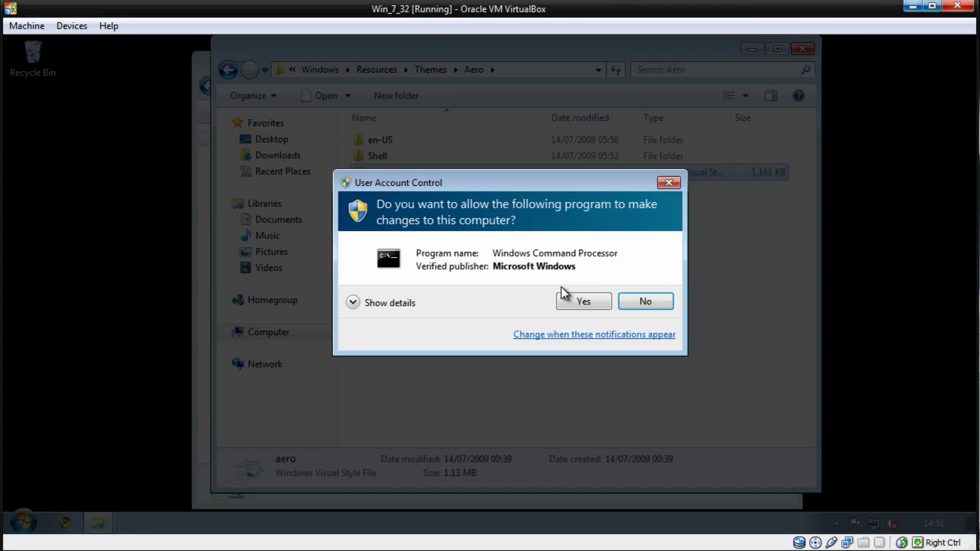
click(563, 300)
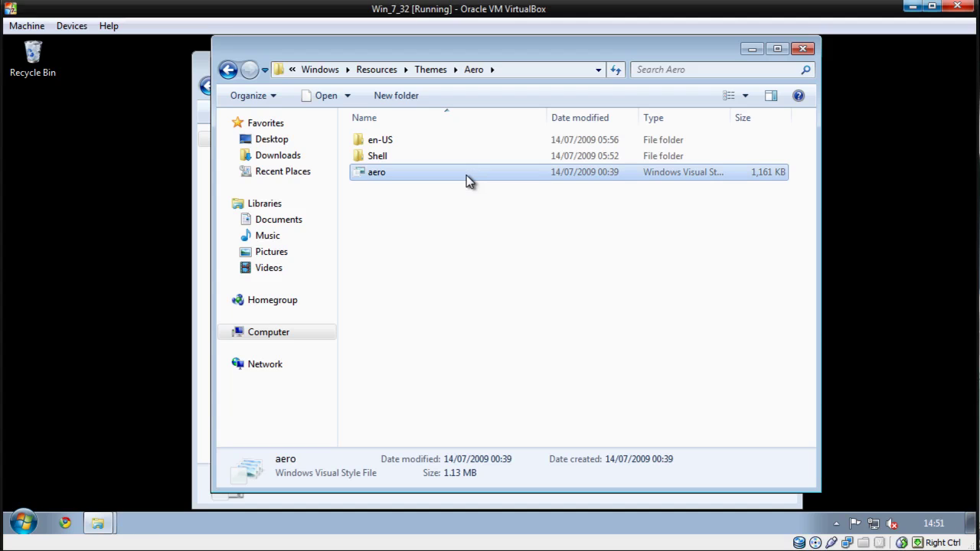
Rename the aero file to aero2, then drag the new Aero style onto the Aero folder
key(F2)
key(End)
text(2)
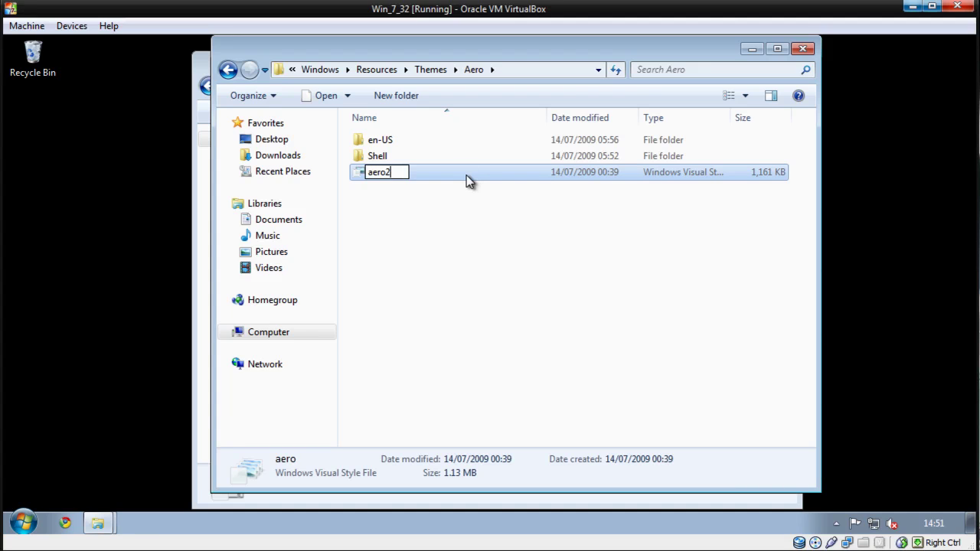
key(Return)
click(472, 347)
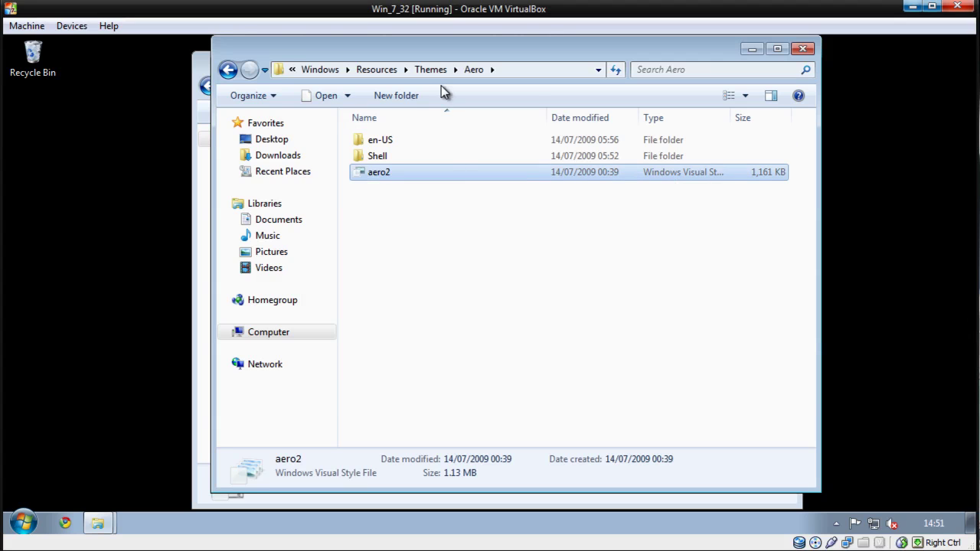
click(437, 71)
drag(385, 175, 385, 140)
Confirm moving the Aero style into the Aero folder and check it arrived
click(472, 346)
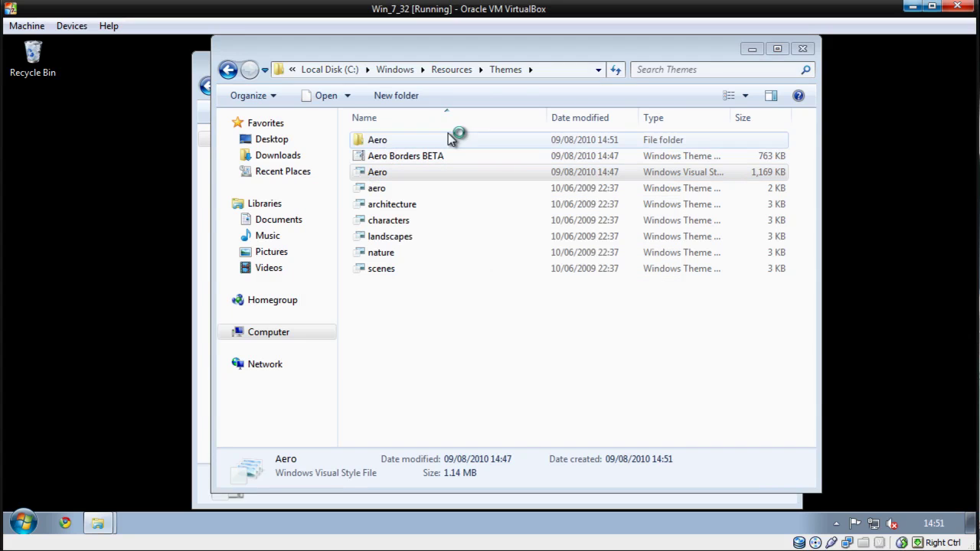
double_click(436, 141)
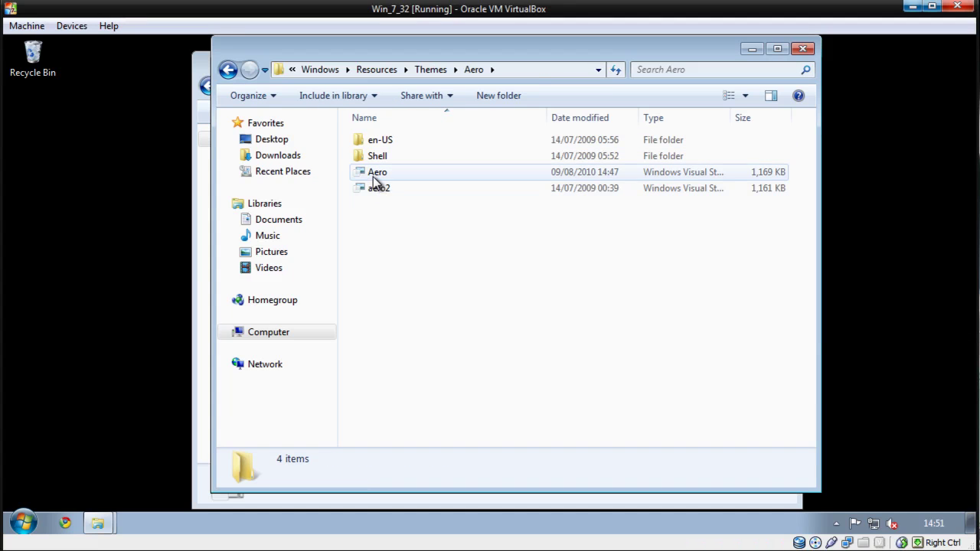
click(429, 70)
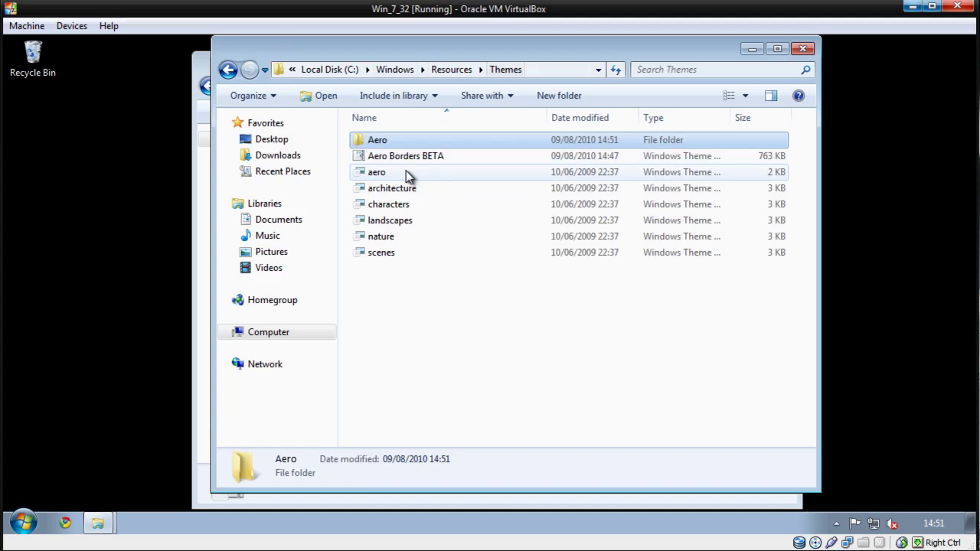
Apply the Aero Borders BETA theme, then close Personalization and both Explorer windows
click(402, 159)
double_click(402, 159)
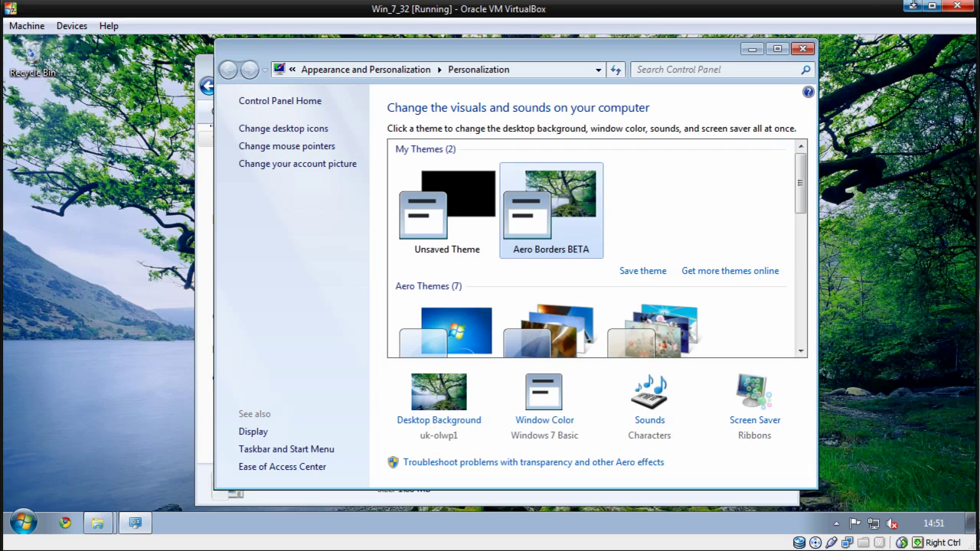
click(803, 52)
click(803, 60)
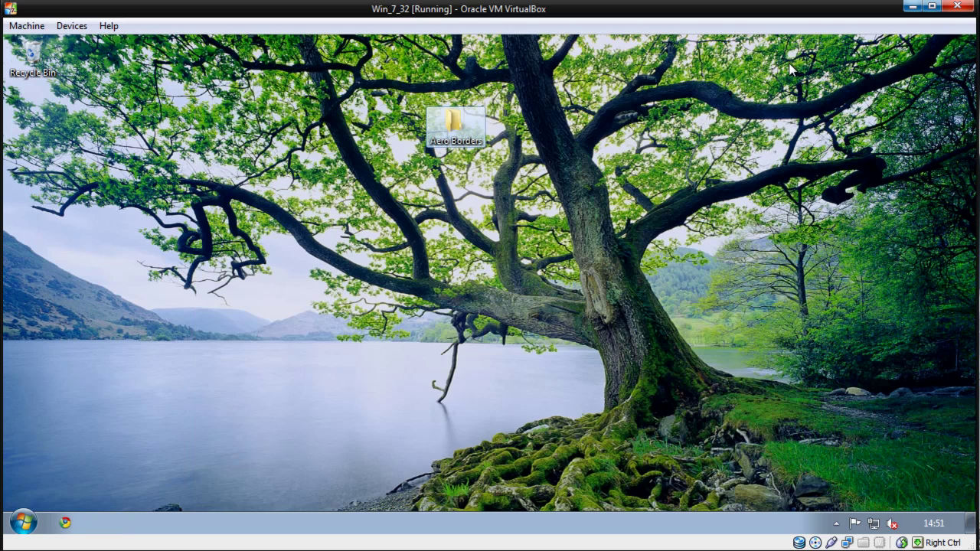
click(787, 66)
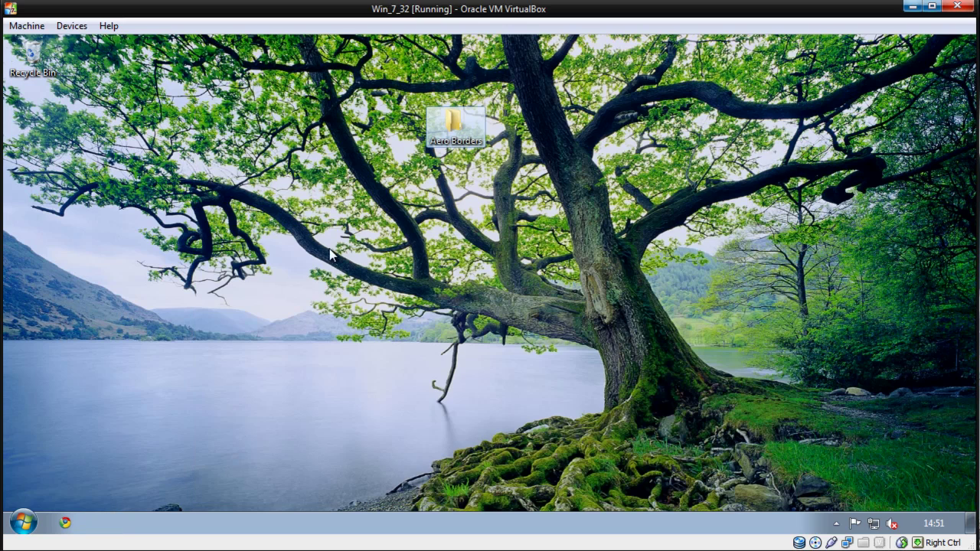
Restart Windows from the Start menu's Shut down options to load the new style
click(25, 527)
mouse_move(271, 488)
click(302, 472)
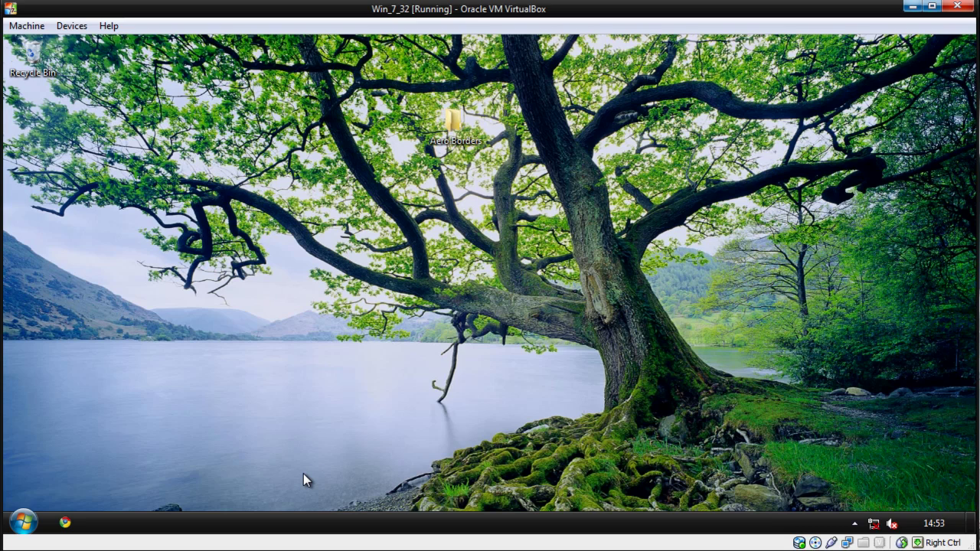
click(23, 522)
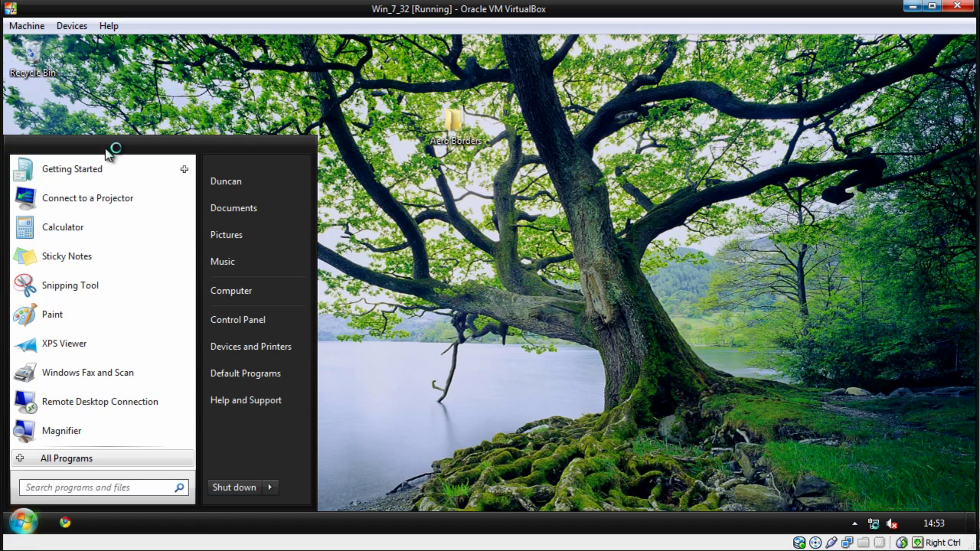
click(560, 407)
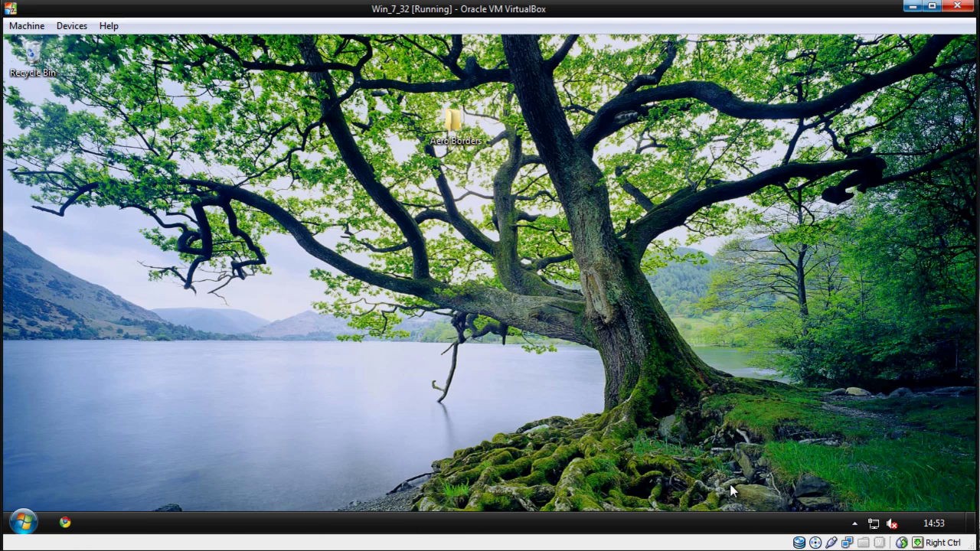
Open Computer from the Start menu, nudge it up, and minimize it
click(28, 523)
click(257, 298)
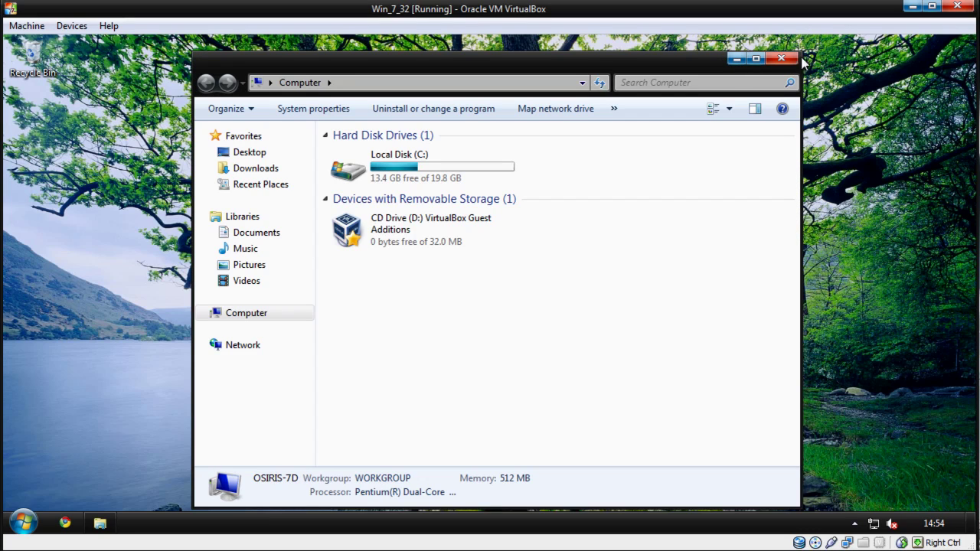
drag(631, 72, 632, 64)
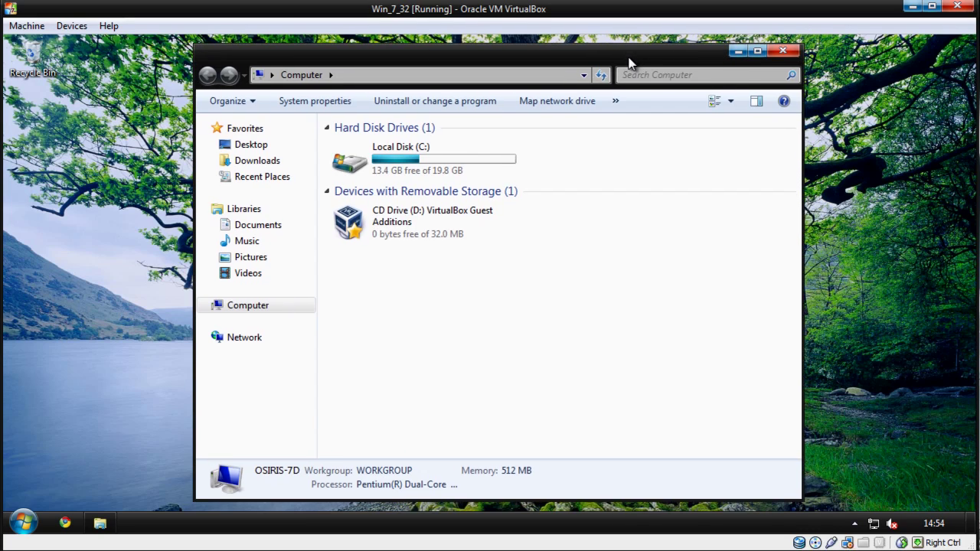
click(738, 50)
Open the Documents library from the Start menu and minimize it
click(23, 523)
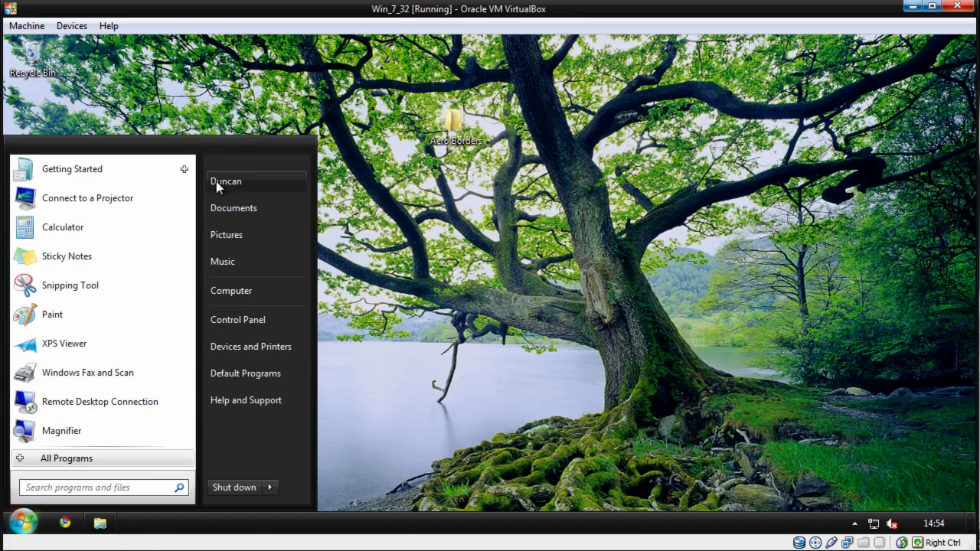
click(256, 211)
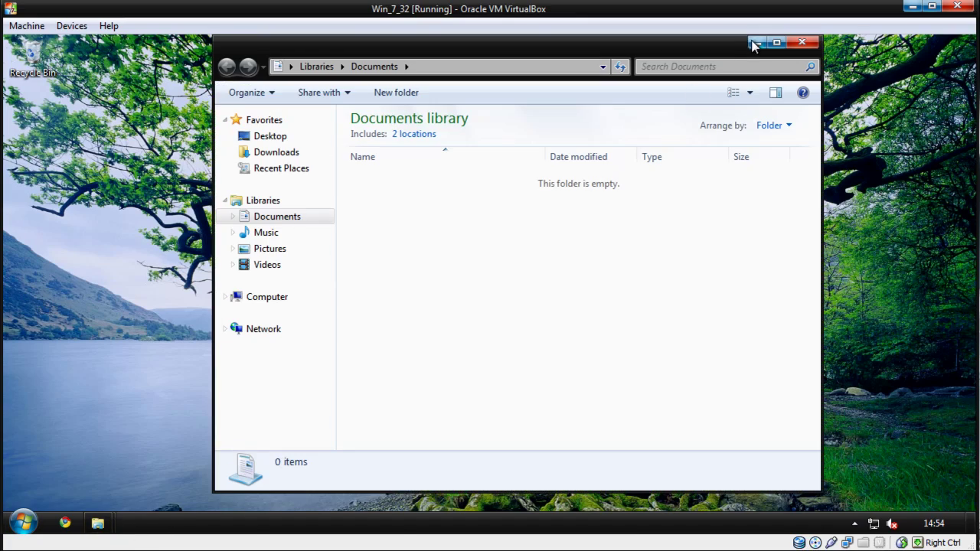
click(757, 42)
mouse_move(104, 527)
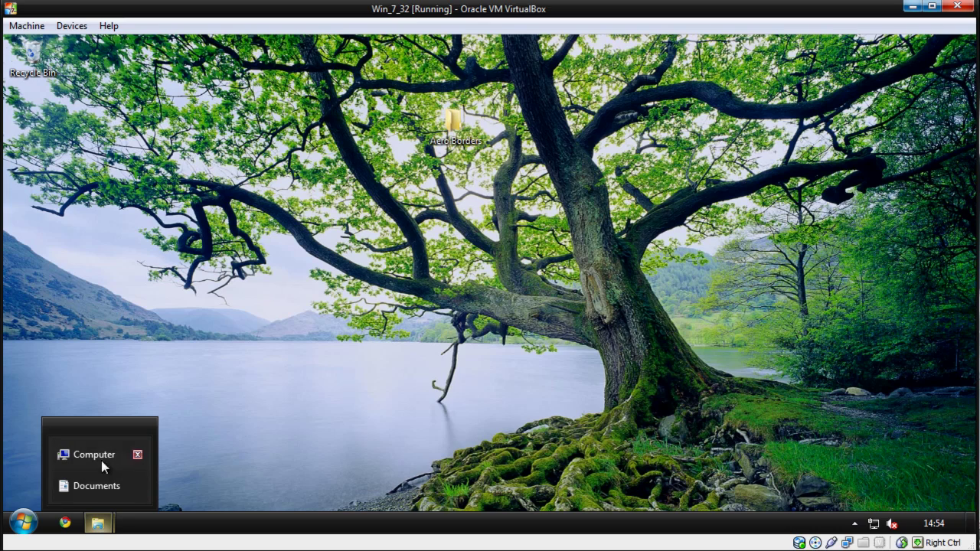